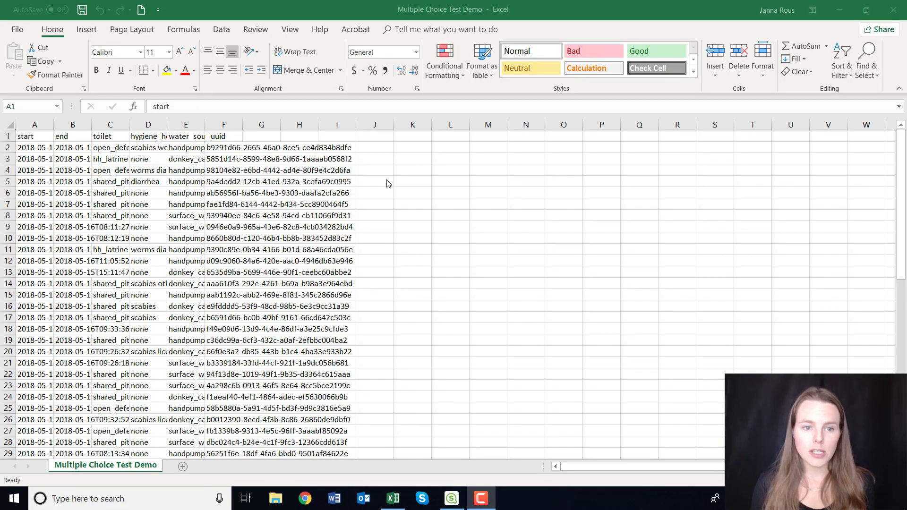
Select the whole survey sheet and AutoFit every column to its contents
click(5, 124)
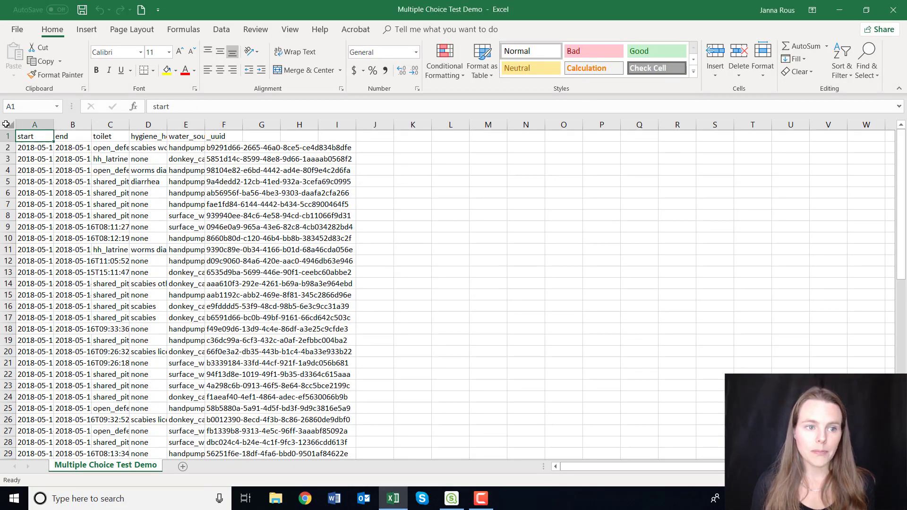
click(5, 123)
double_click(129, 125)
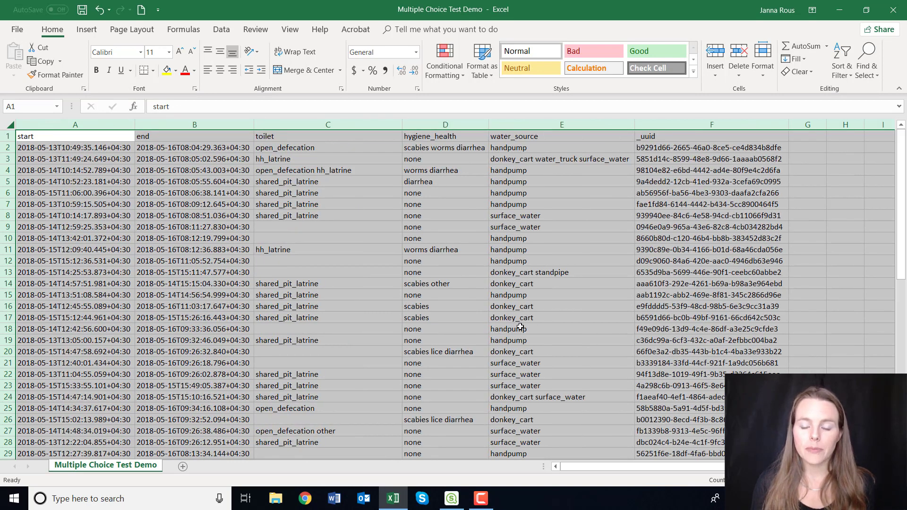
Review the data block and the _uuid, water_source, hygiene_health and toilet columns
drag(751, 273, 89, 150)
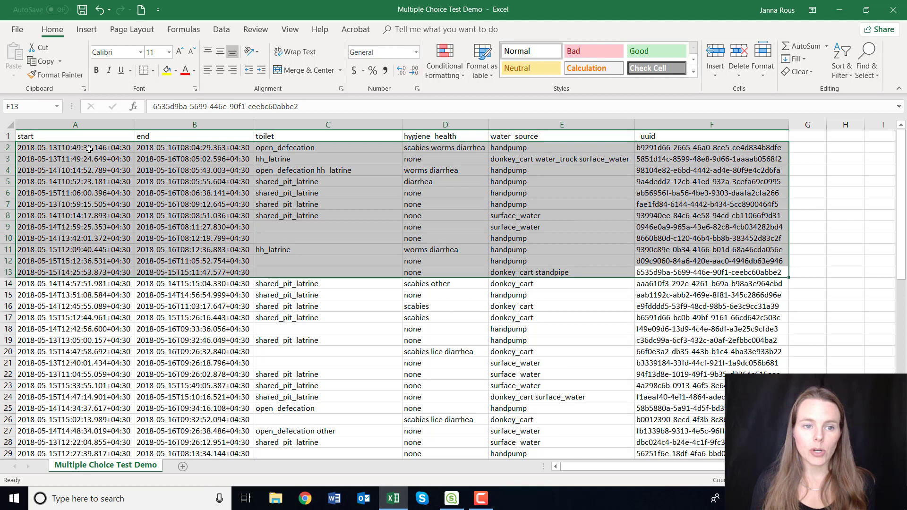
click(192, 172)
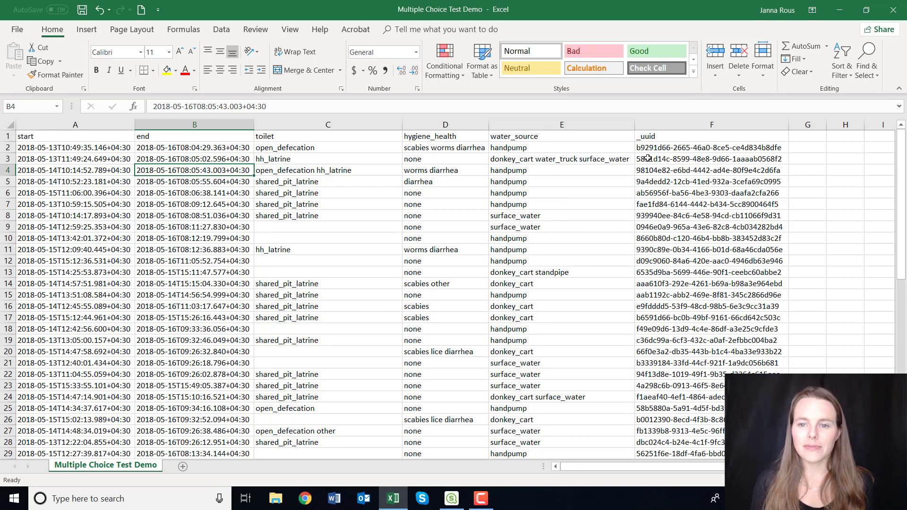
drag(107, 132, 755, 352)
click(693, 249)
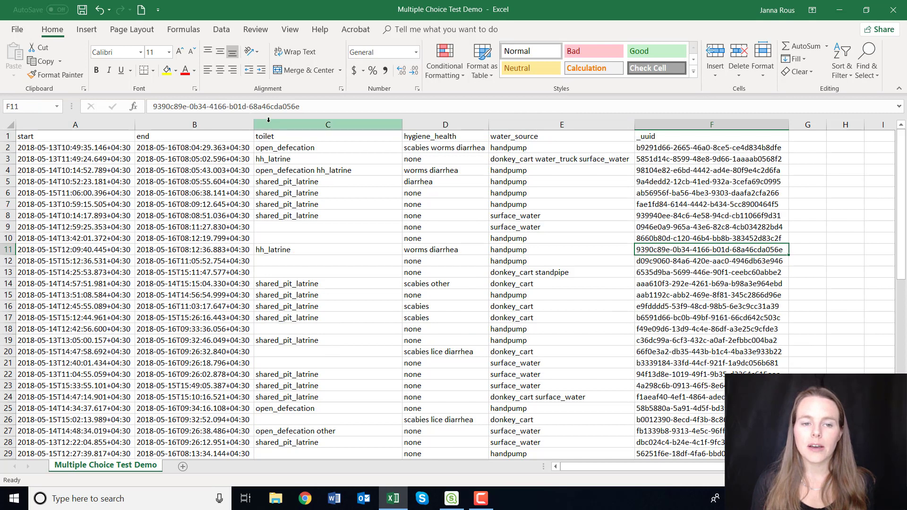
click(657, 125)
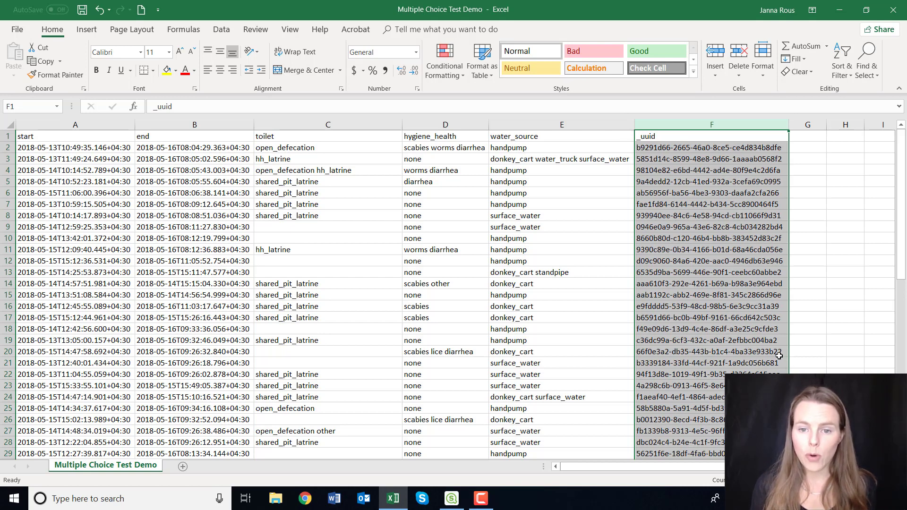
click(510, 122)
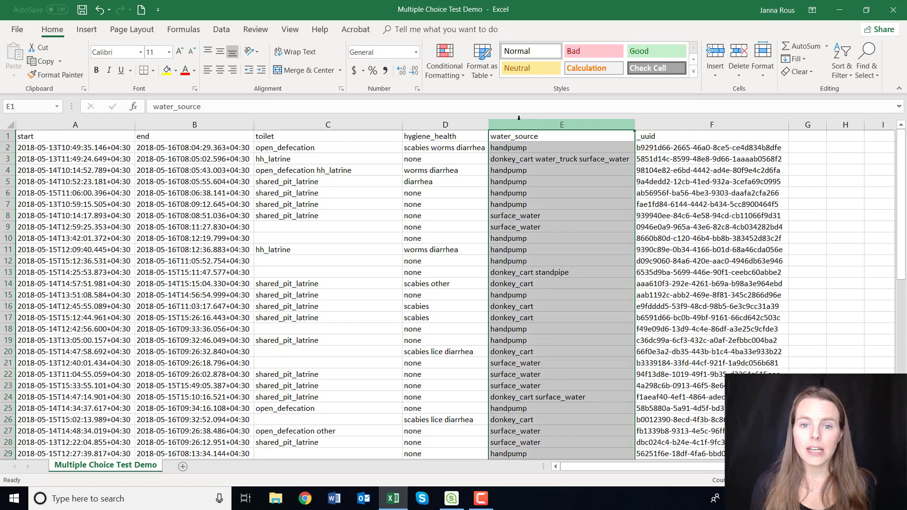
click(463, 124)
click(370, 124)
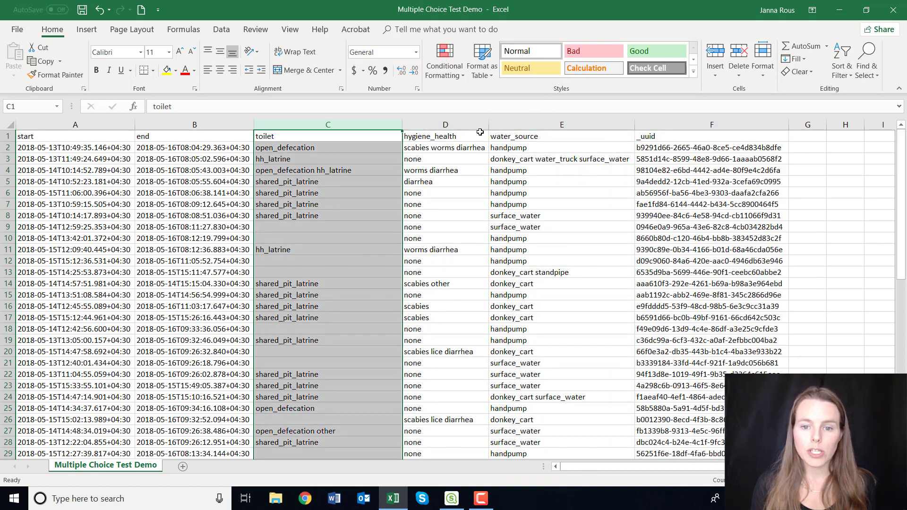
Point out the donkey_cart, hh_latrine and multi-answer C27 values, then switch to the Qlik Sense hub
click(549, 285)
click(261, 249)
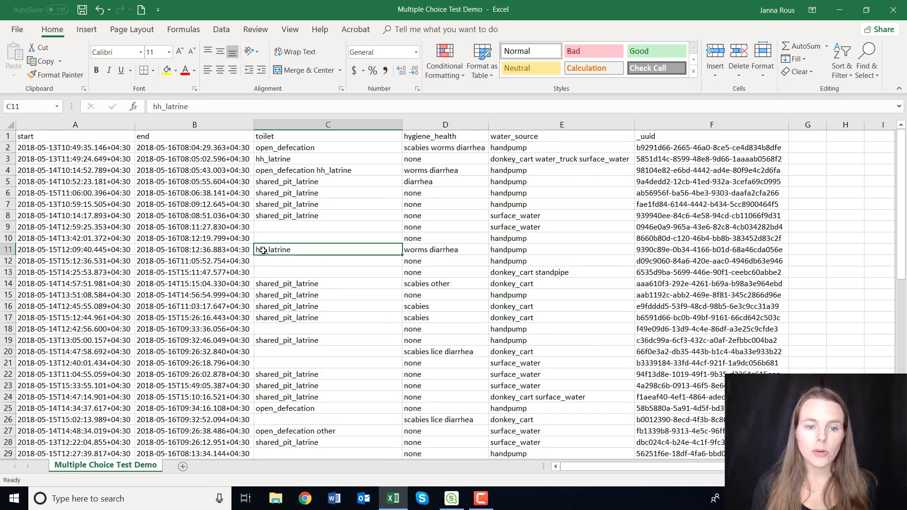
click(270, 135)
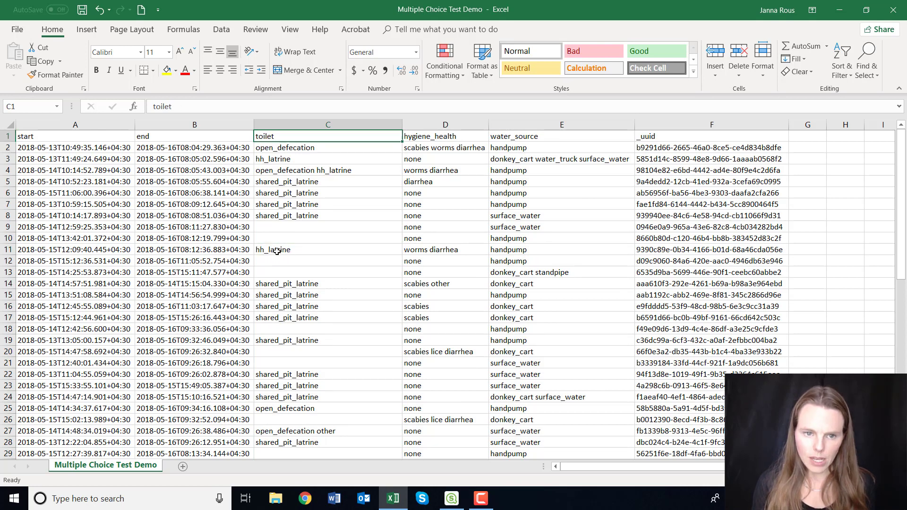
click(303, 432)
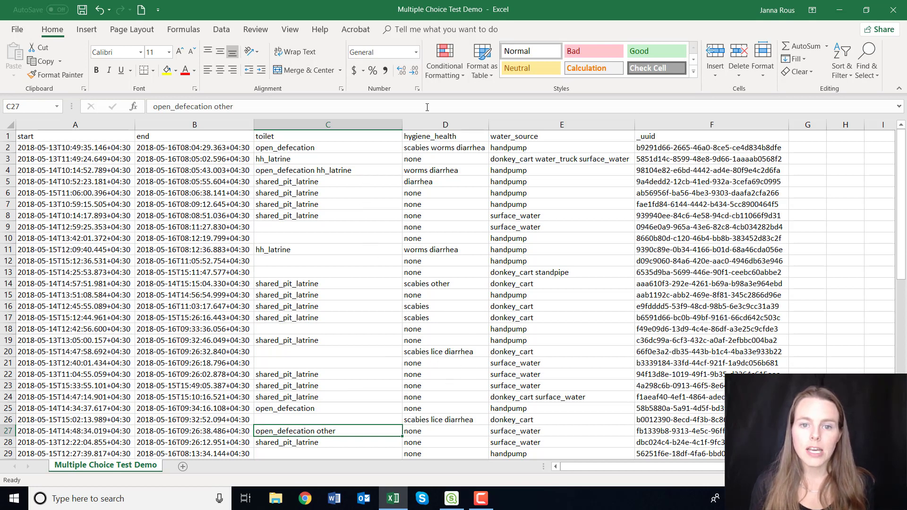
click(445, 125)
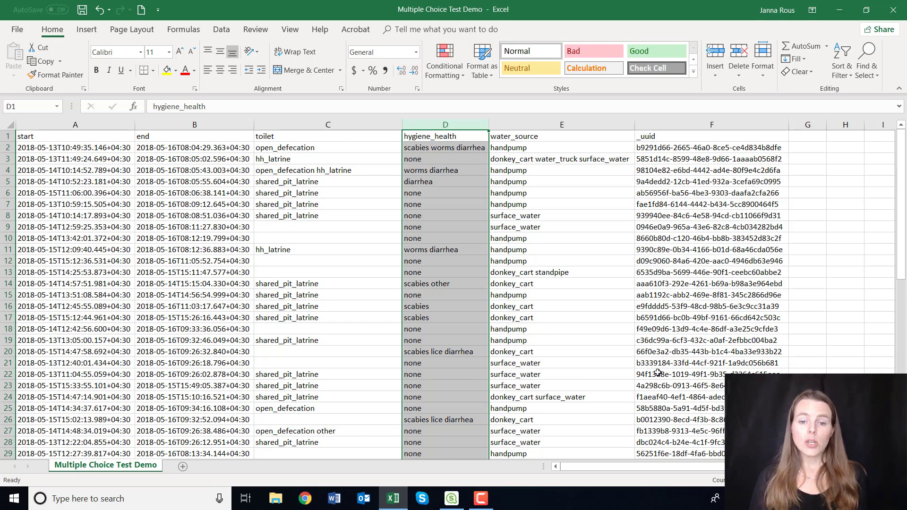
click(452, 499)
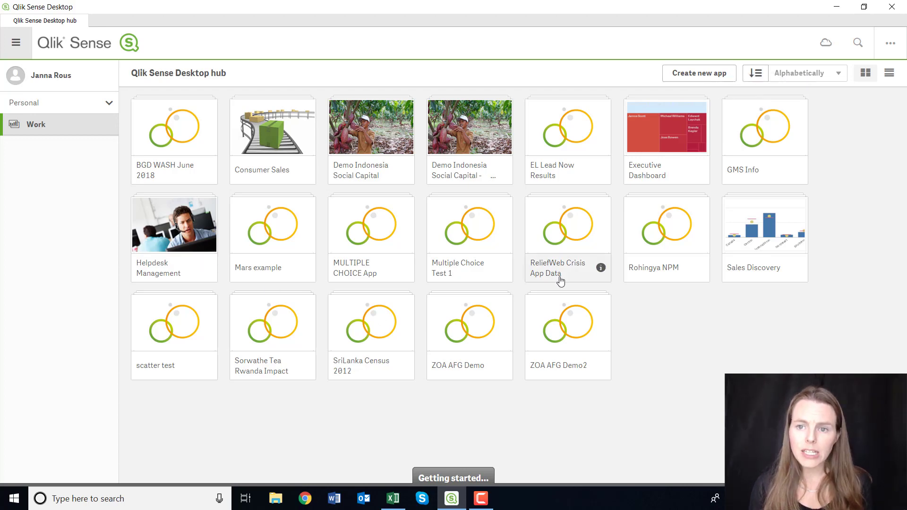
Create a new app titled 'Multiple Choice Demo', correcting a typo, and open it
click(692, 75)
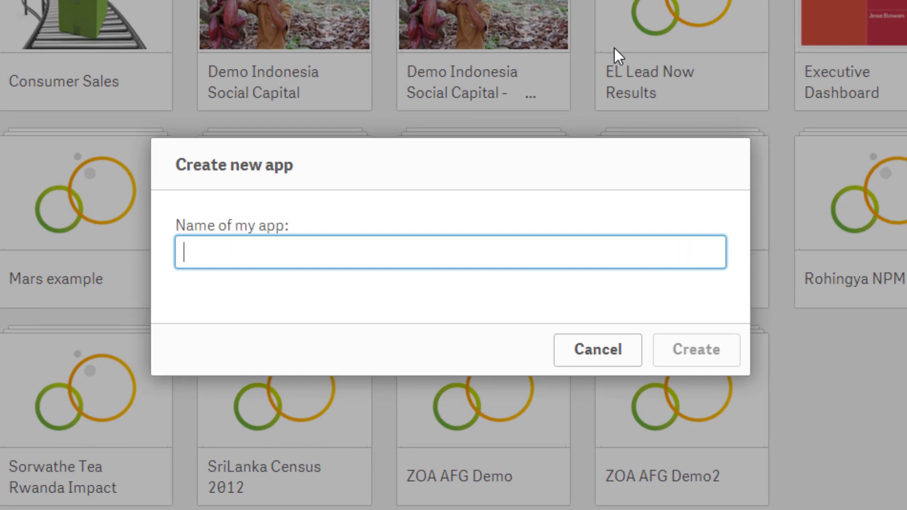
text(Multiple Cjp)
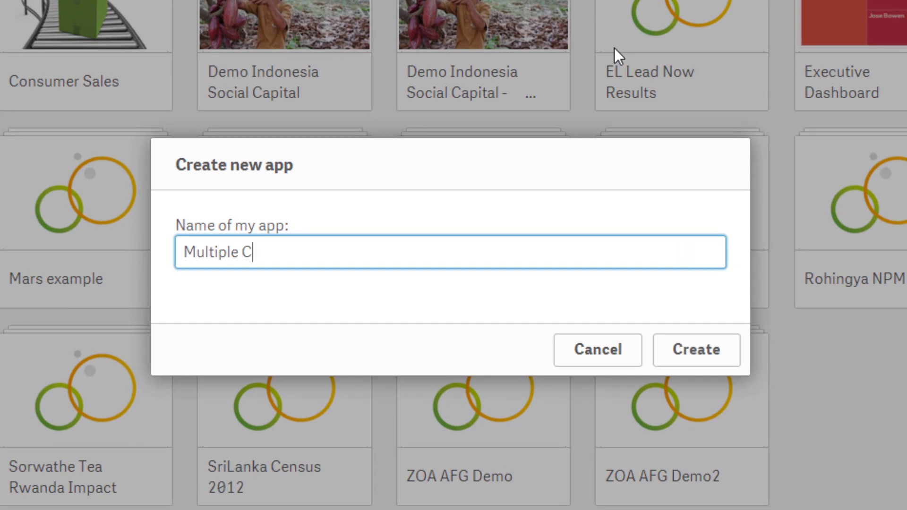
key(BackSpace)
key(BackSpace)
text(hoice Demo)
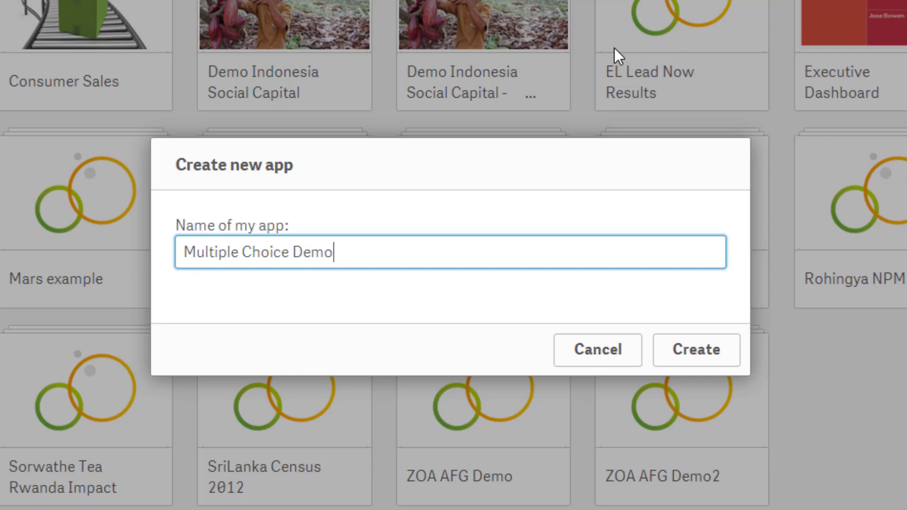
click(673, 346)
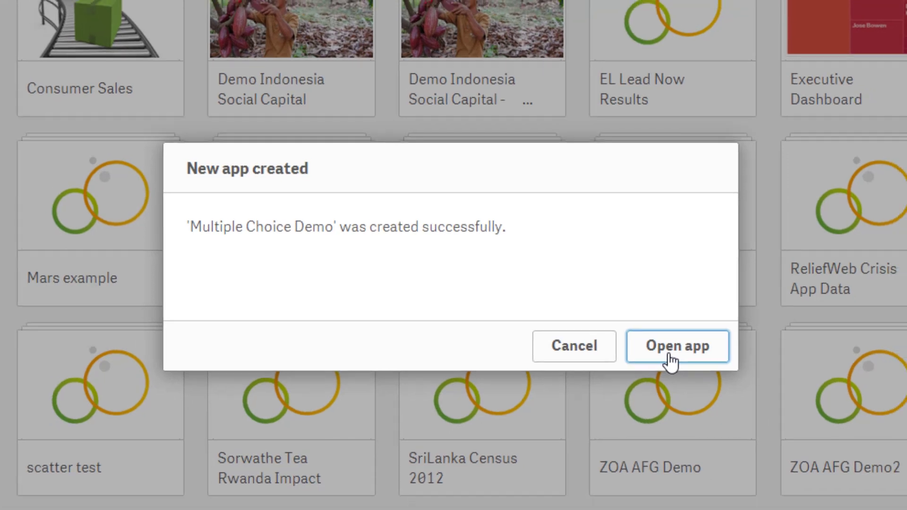
click(680, 349)
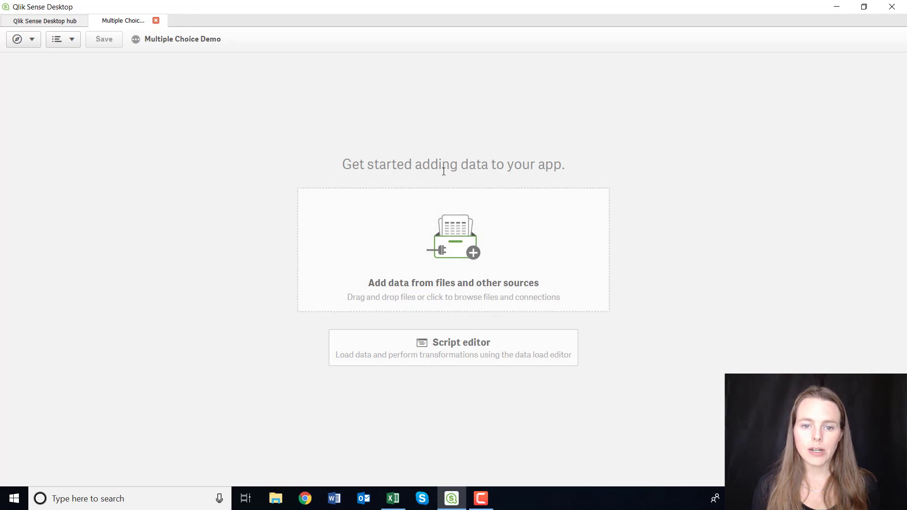
Open the Multiple Choice Demo app's data load script editor
click(466, 348)
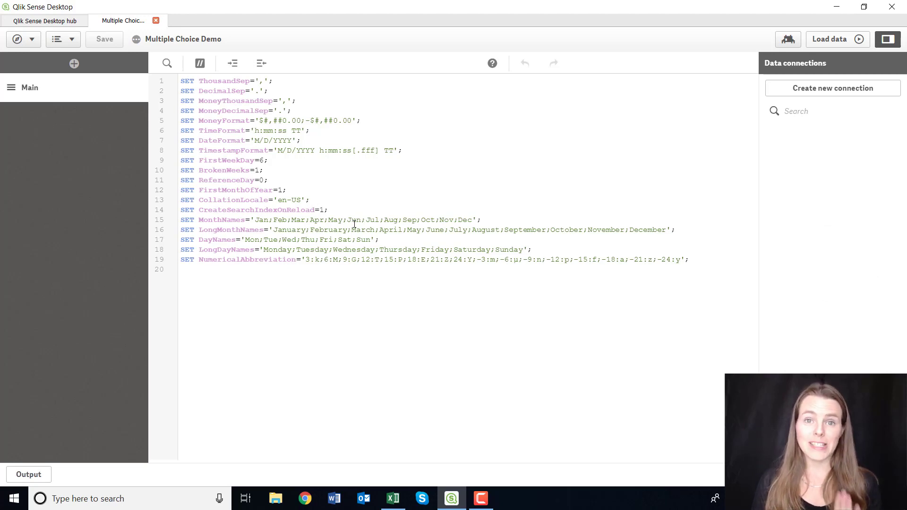
Create a folder data connection named 'Desktop' pointing to the user's Desktop folder
click(807, 95)
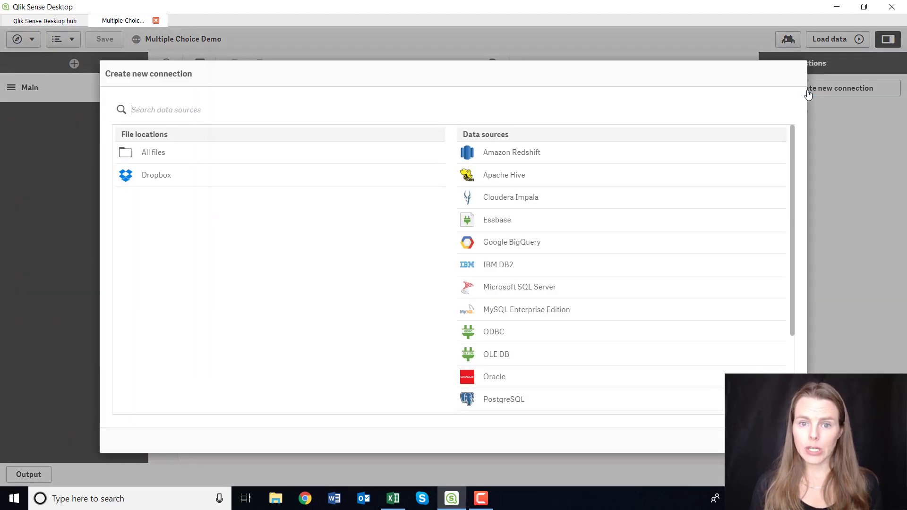
click(159, 155)
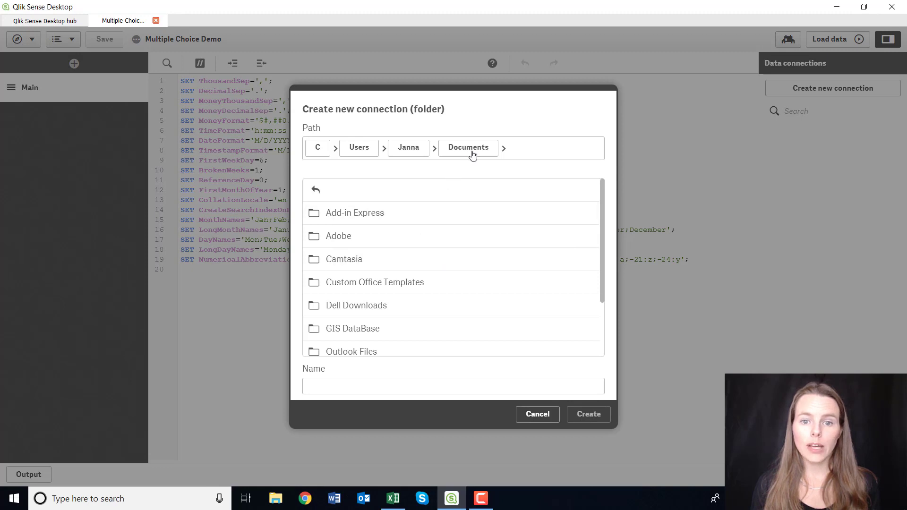
click(396, 153)
scroll(355, 287, down, 1)
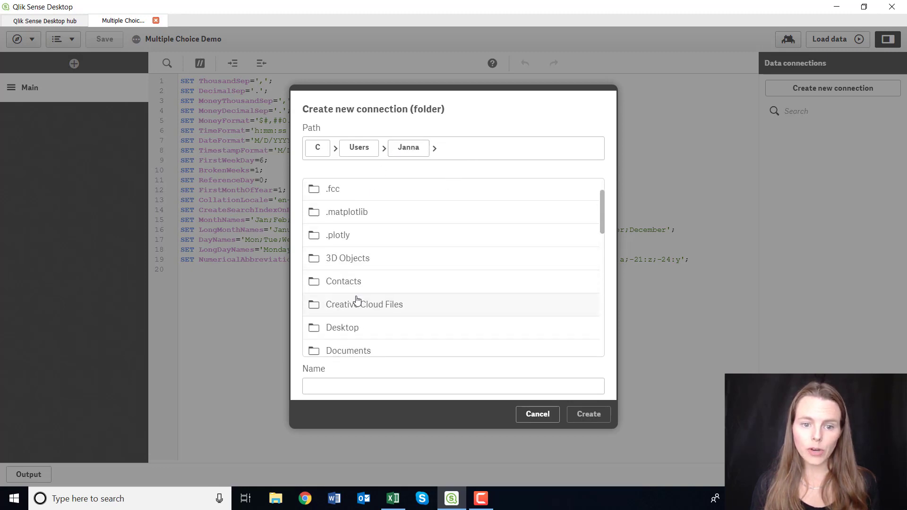
click(362, 330)
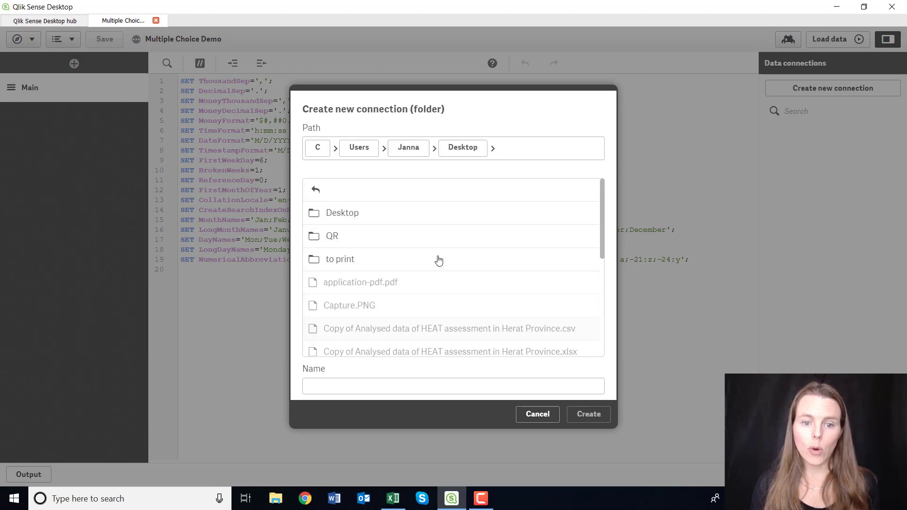
click(389, 386)
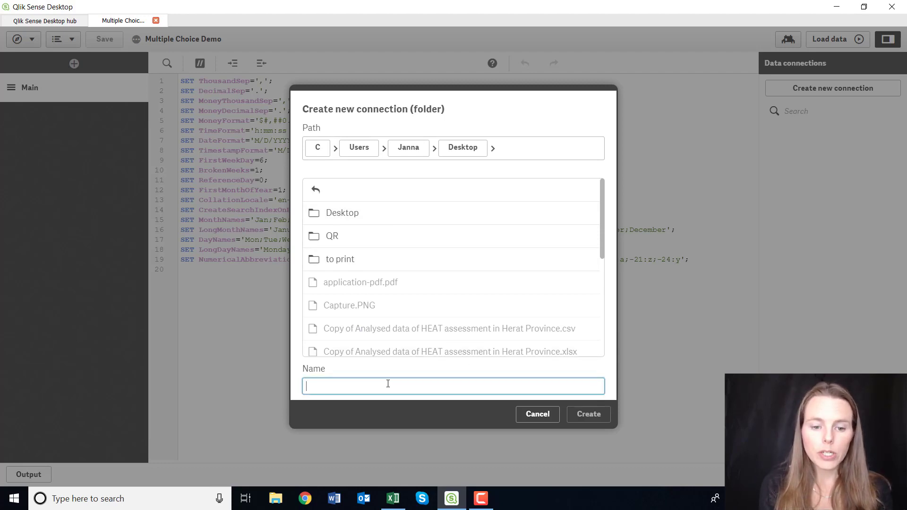
text(Desktop)
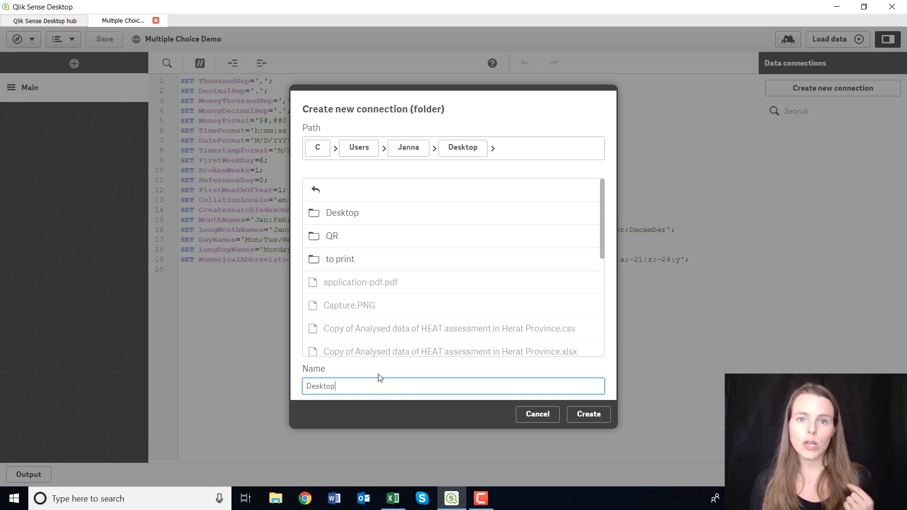
click(590, 415)
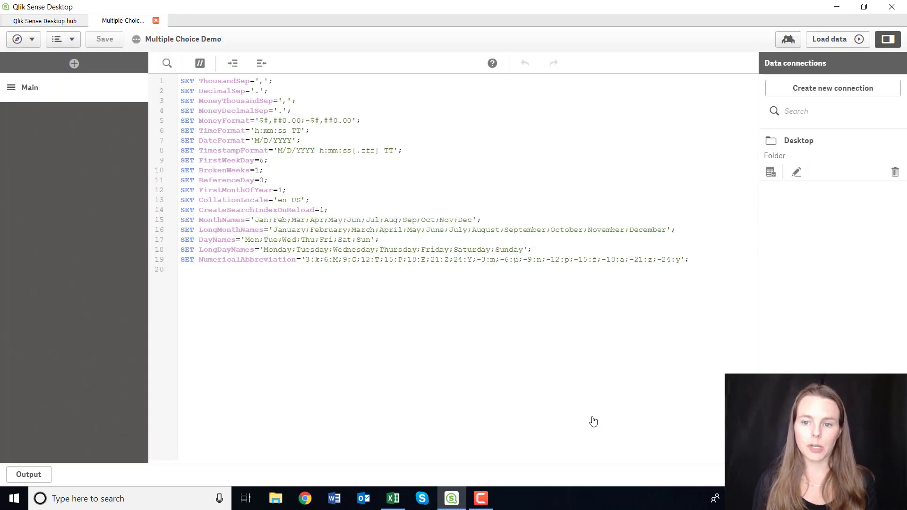
Choose Multiple Choice Test Demo.xlsx, preview Sheet1's six fields, and insert its LOAD script
click(770, 173)
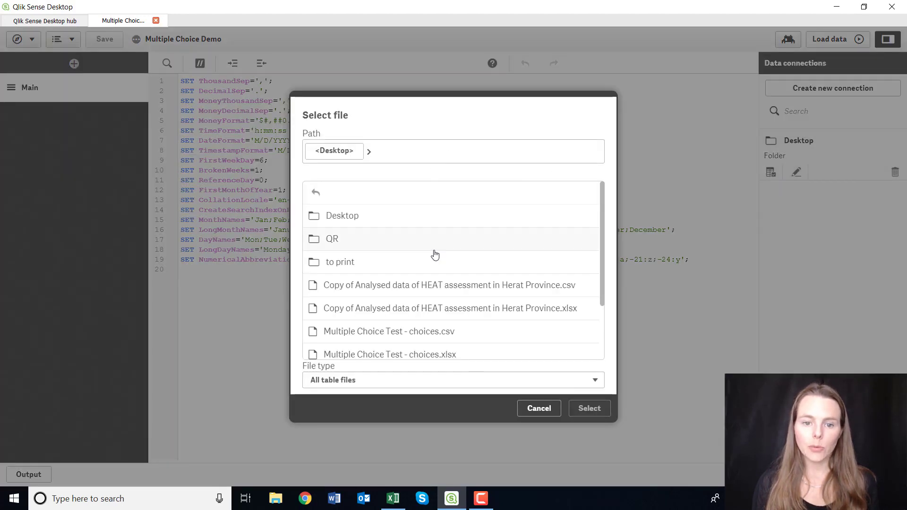
scroll(444, 288, down, 3)
scroll(455, 318, up, 3)
scroll(449, 310, down, 3)
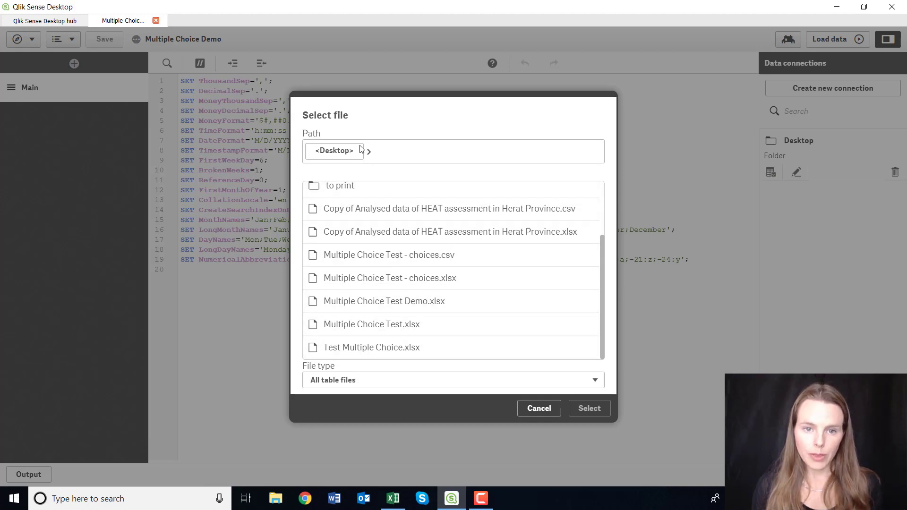
click(388, 305)
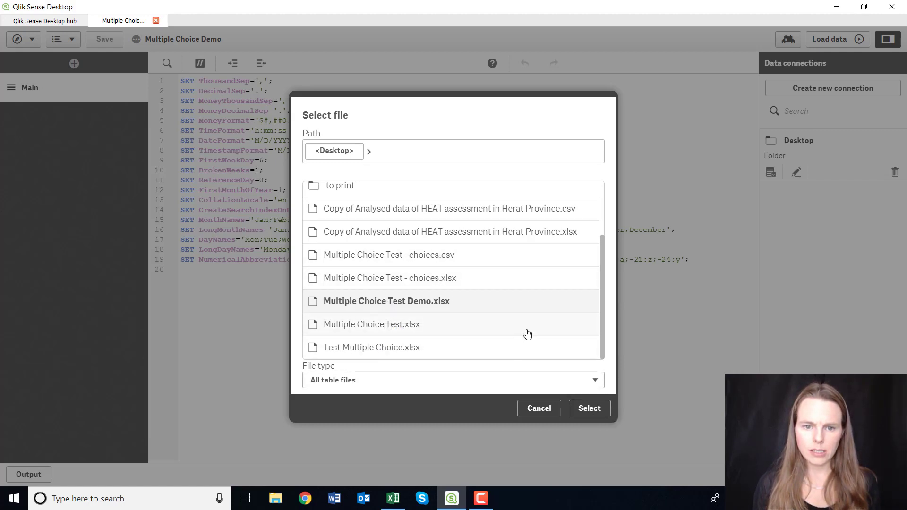
click(585, 408)
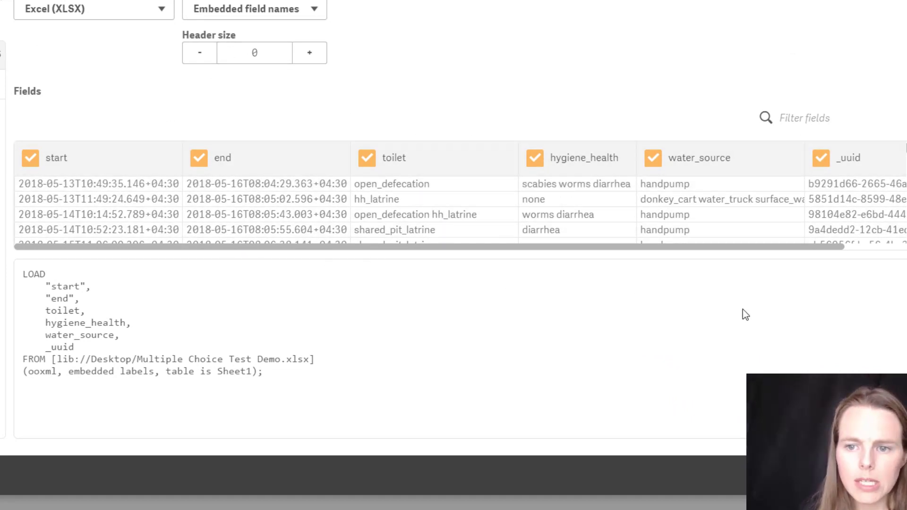
scroll(501, 253, right, 3)
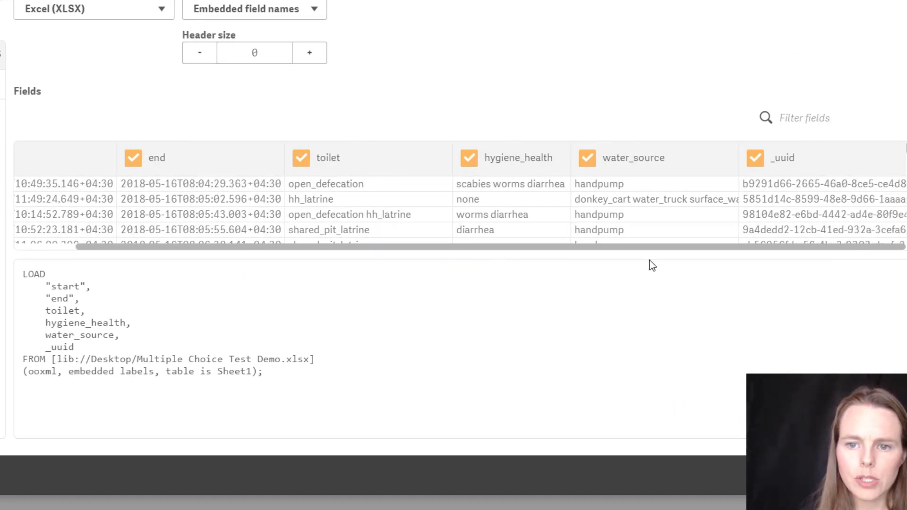
scroll(353, 228, left, 3)
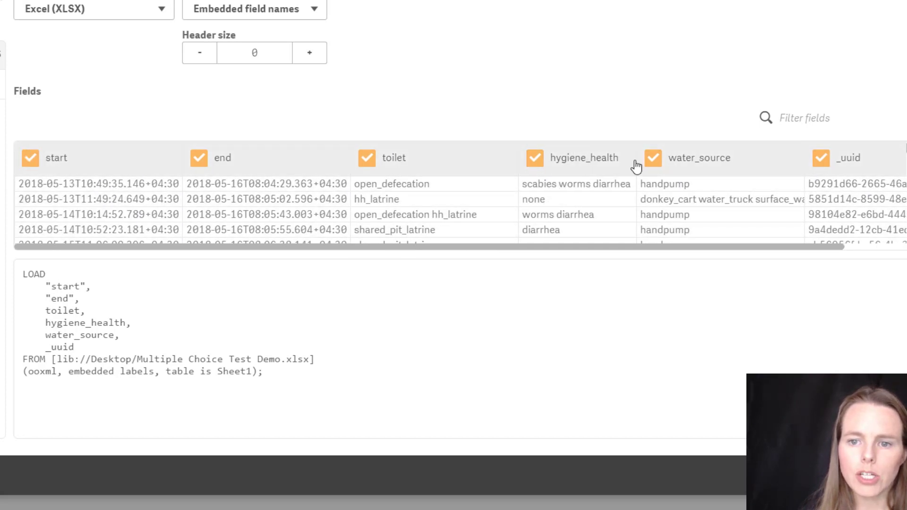
scroll(638, 250, right, 3)
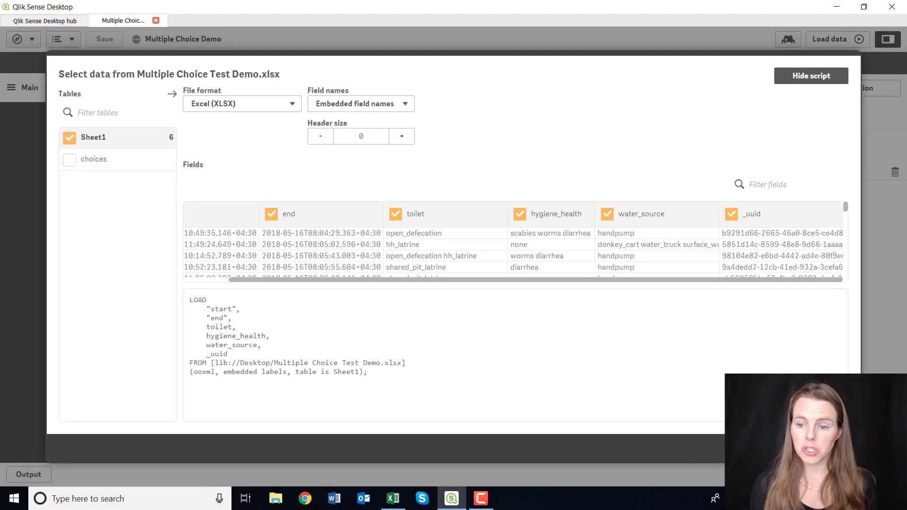
click(824, 448)
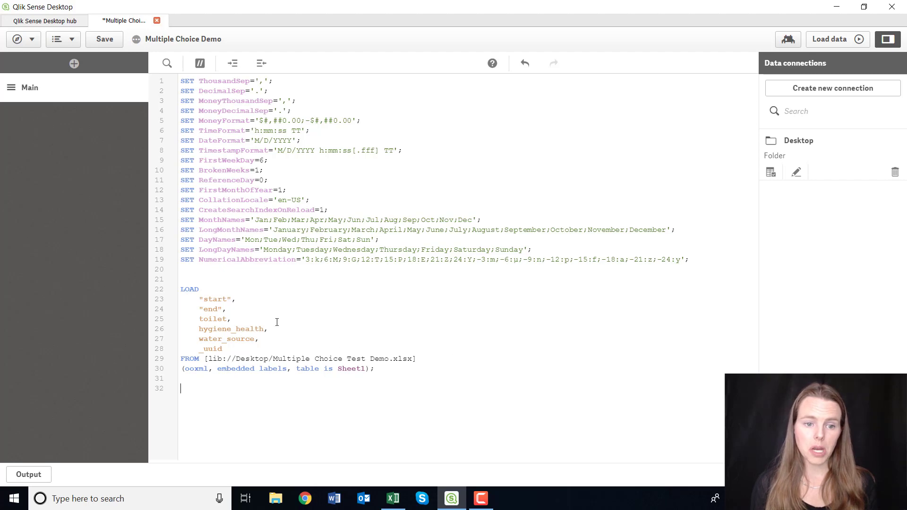
Review the inserted LOAD statement and source file, then load 61 lines from Sheet1
drag(207, 292, 453, 370)
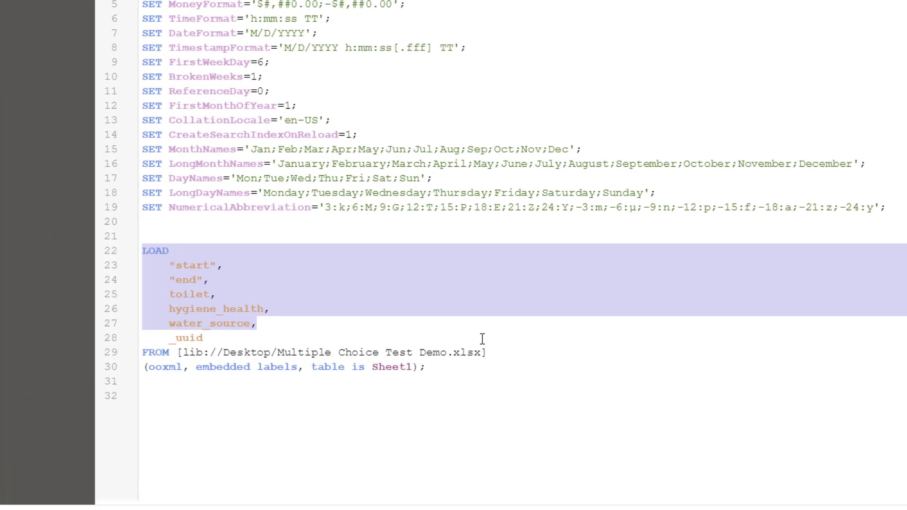
click(157, 232)
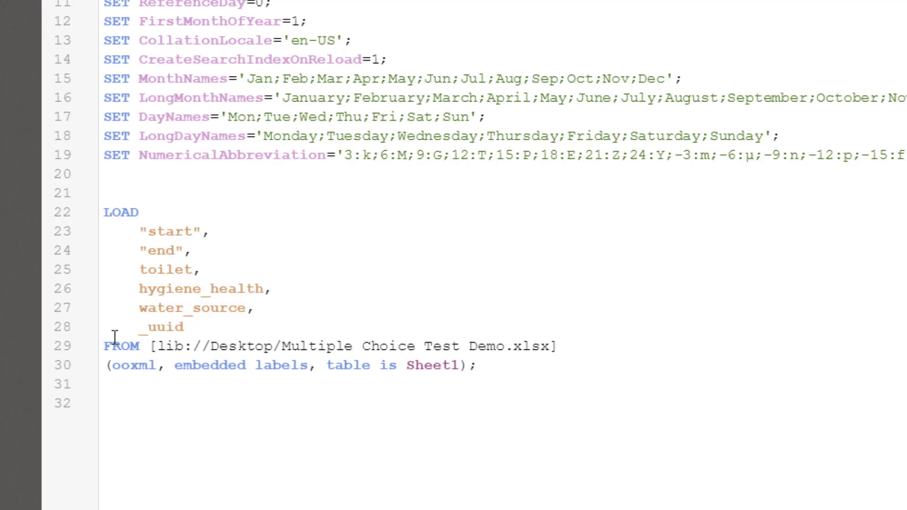
drag(114, 337, 471, 371)
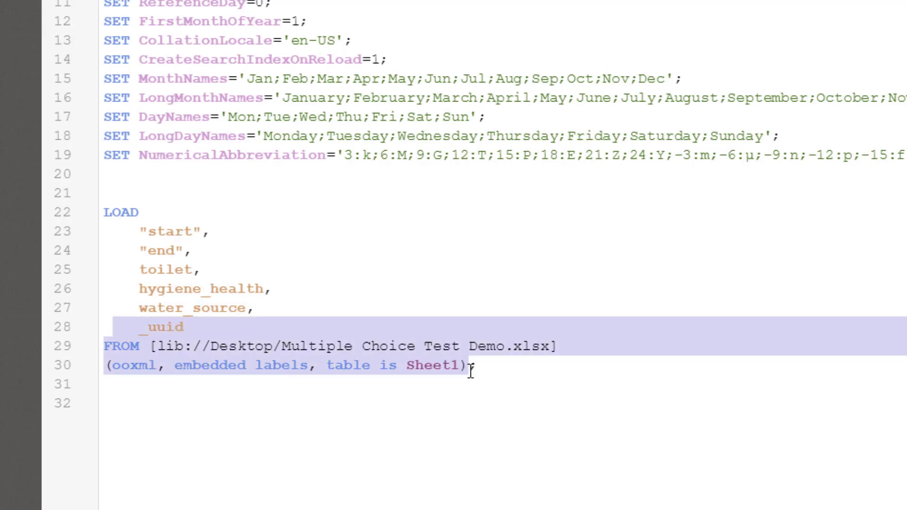
click(510, 382)
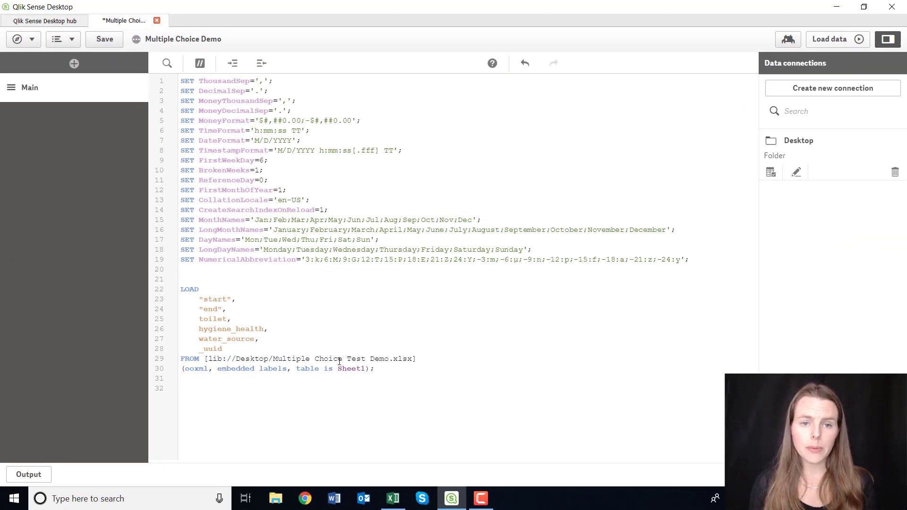
click(844, 45)
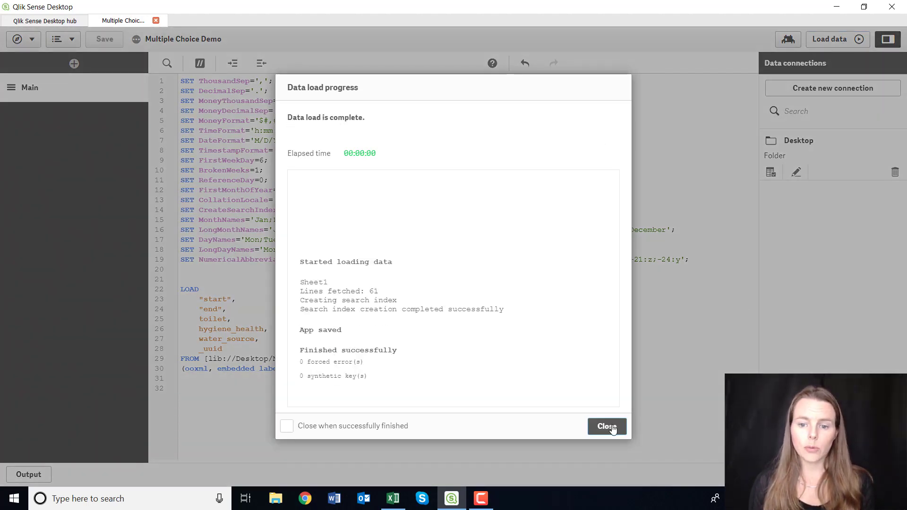
Dismiss the data load report and open the App overview in a new tab
click(607, 426)
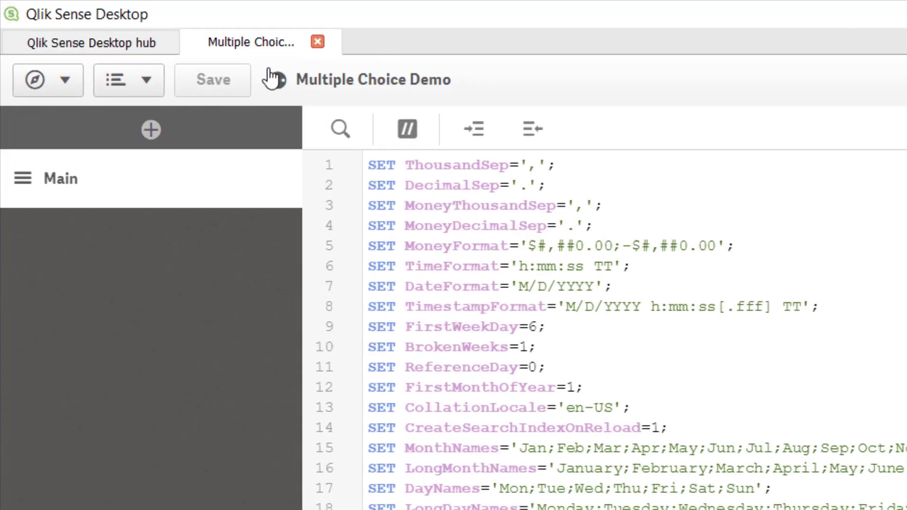
click(64, 79)
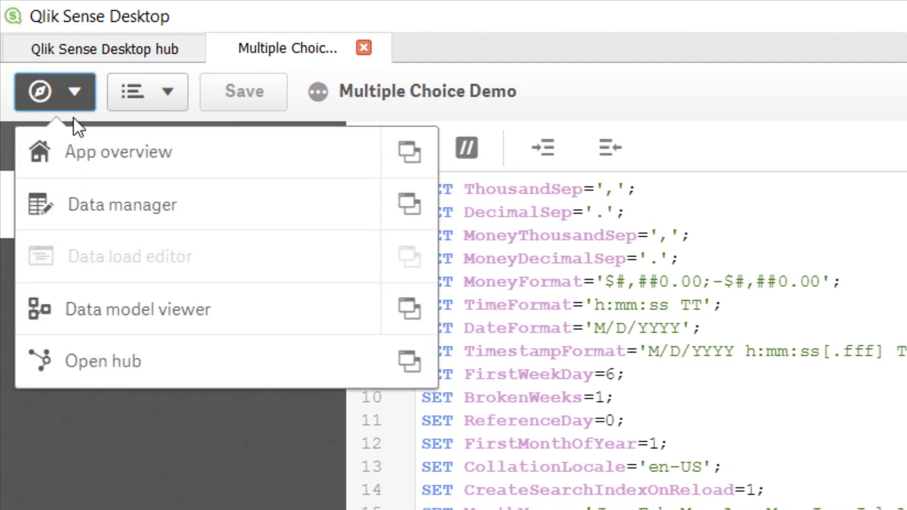
click(407, 153)
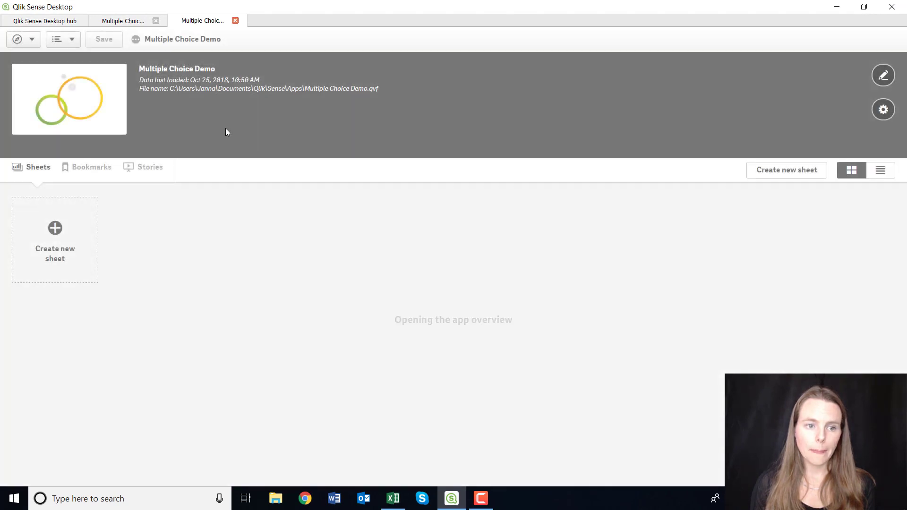
Add a sheet titled 'Multiple Choice Demo', open it, and switch to edit mode
click(55, 232)
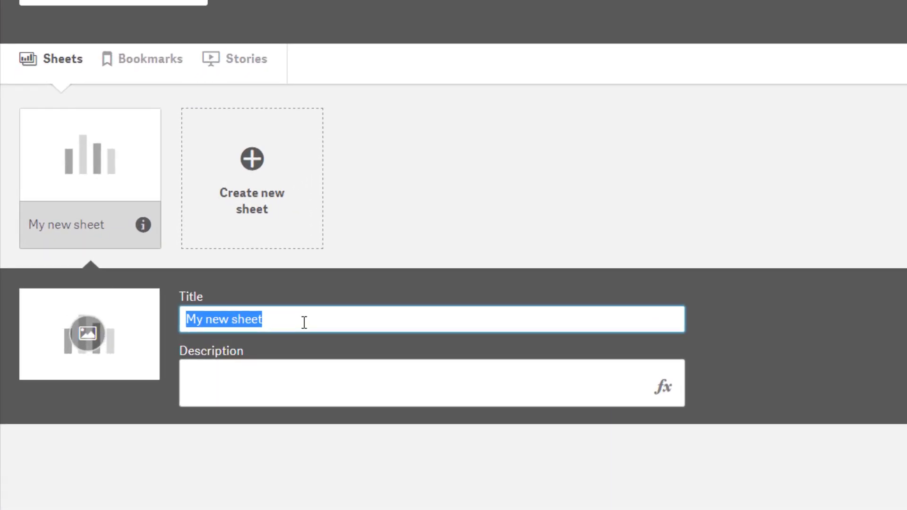
text(Multiple Choice Demo)
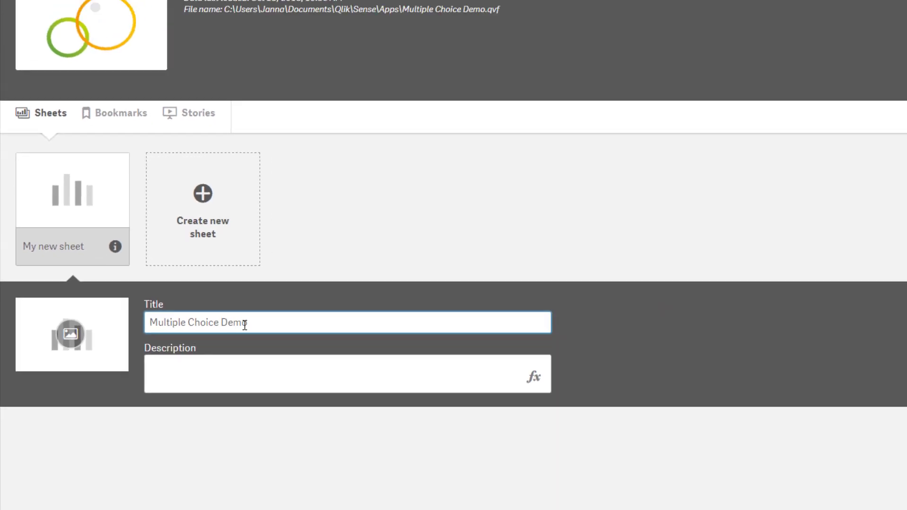
key(Return)
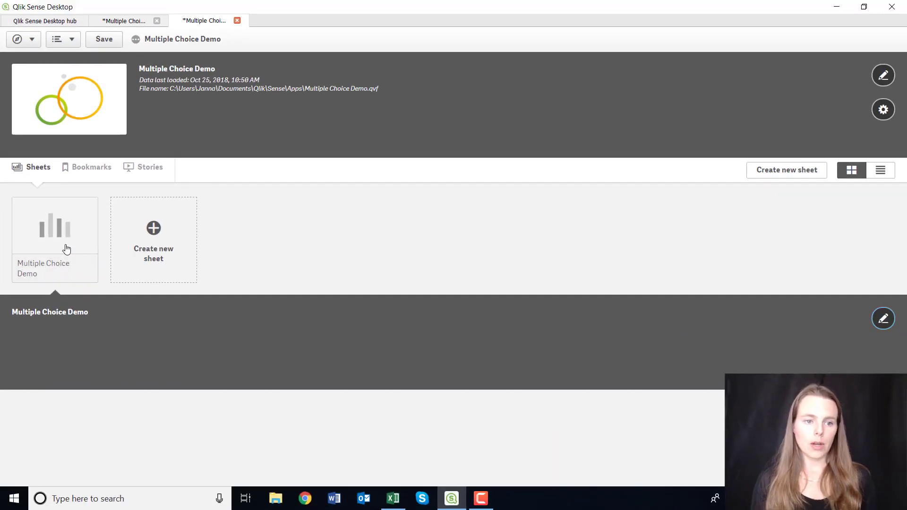
click(66, 249)
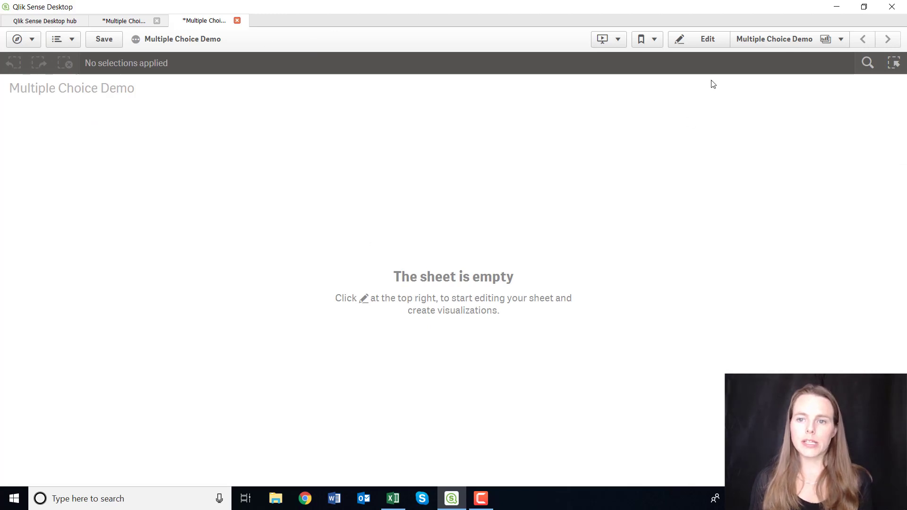
click(705, 47)
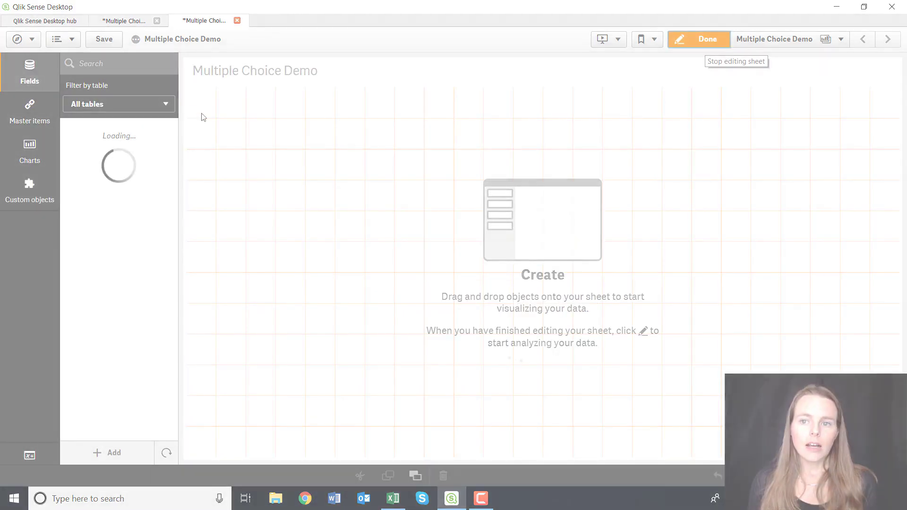